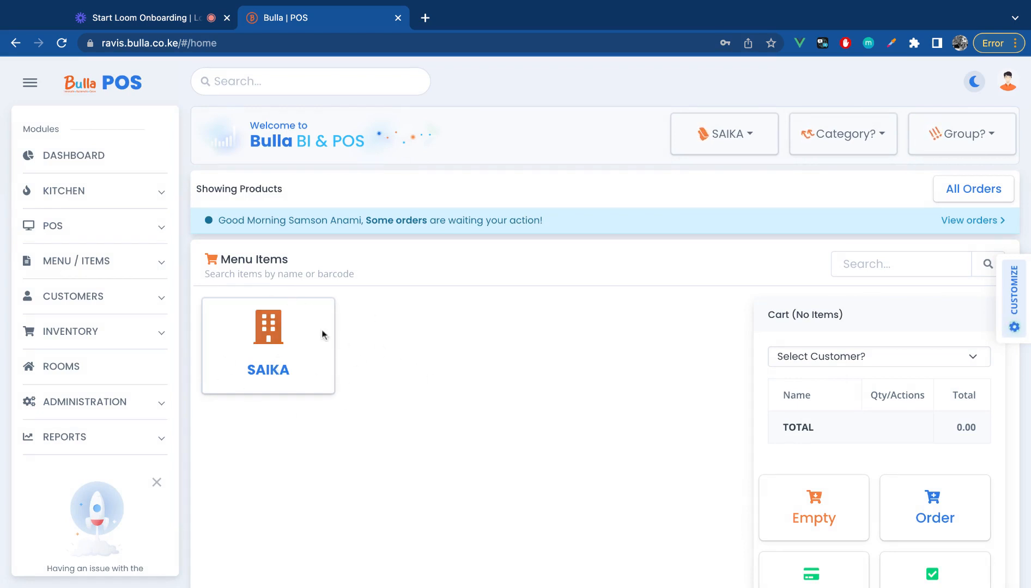
Show the products of the SAIKA location in the POS, and open the Menu Items list for SAIKA
click(298, 354)
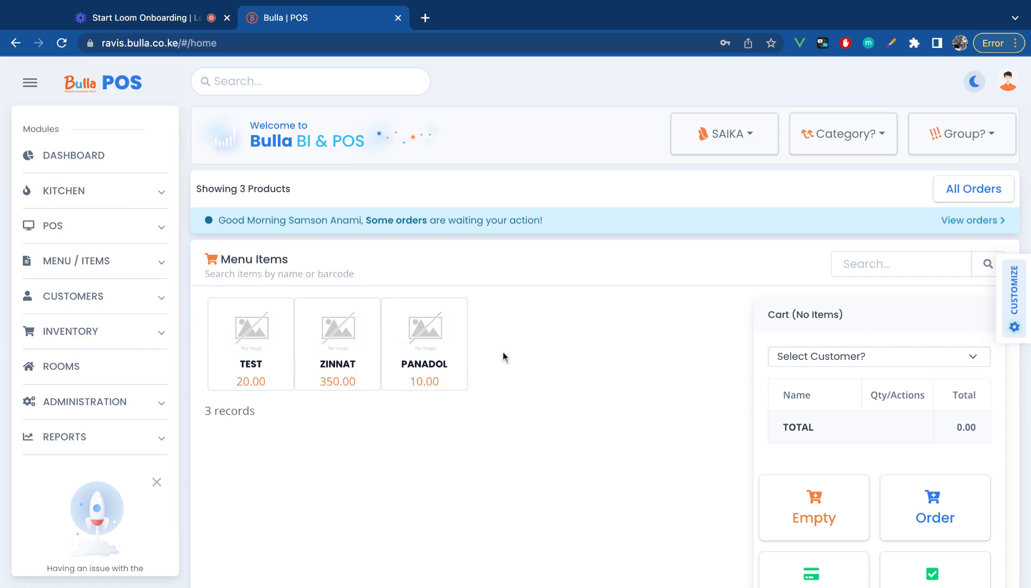
click(94, 264)
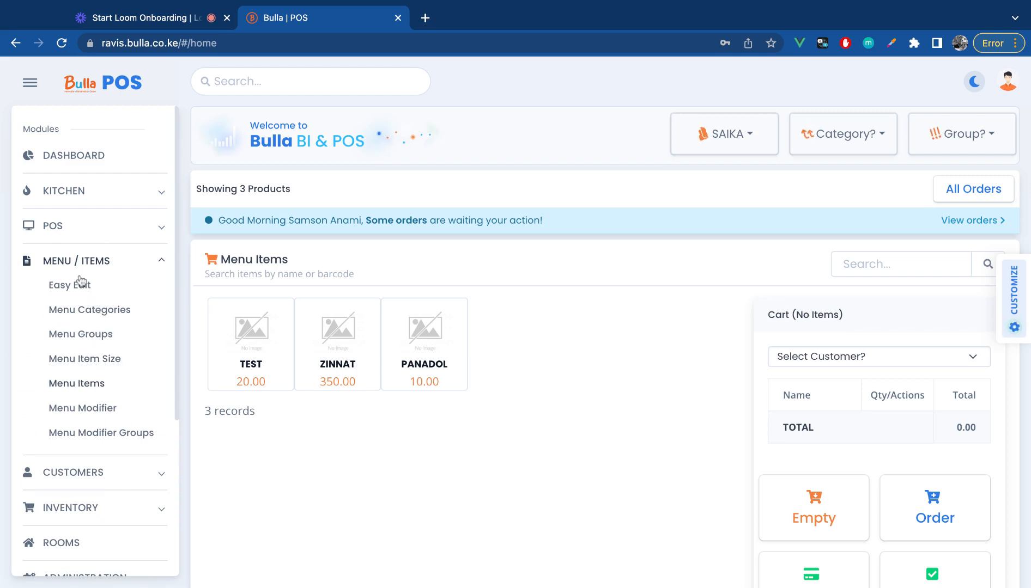
click(73, 387)
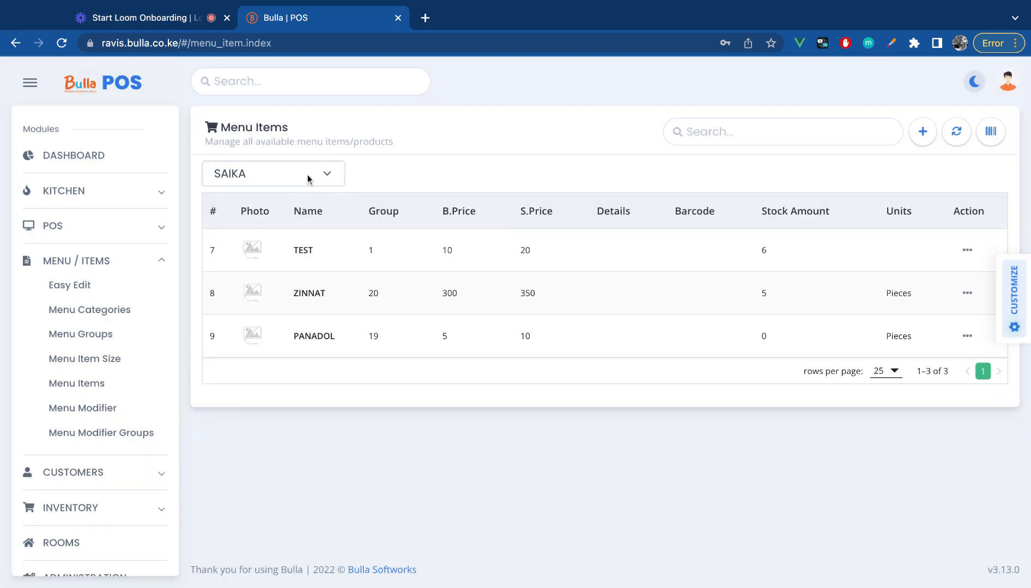
click(308, 179)
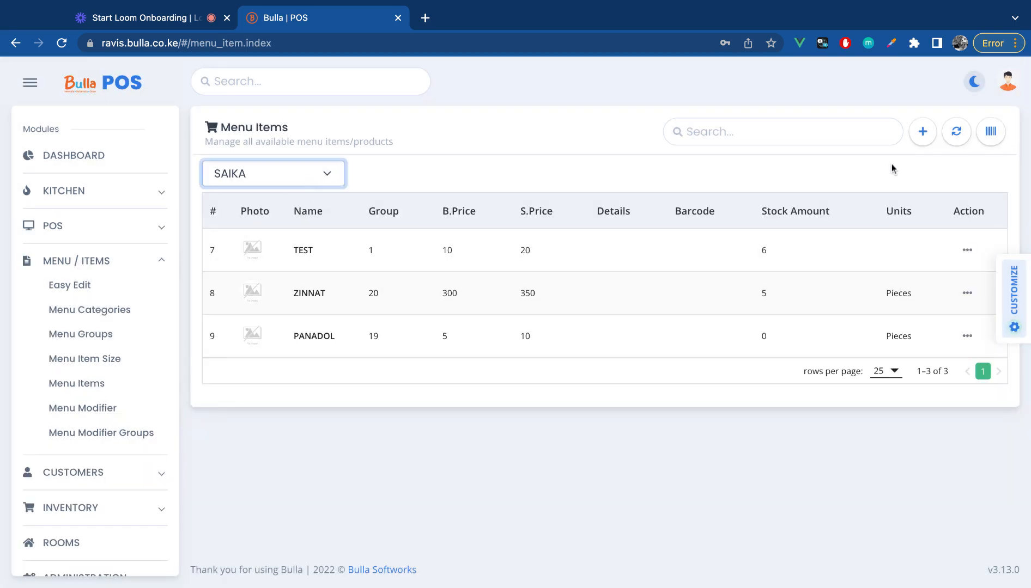
Start a new product named MARA MOJA in the HEADACHE group with Pieces as its unit
click(925, 139)
click(346, 201)
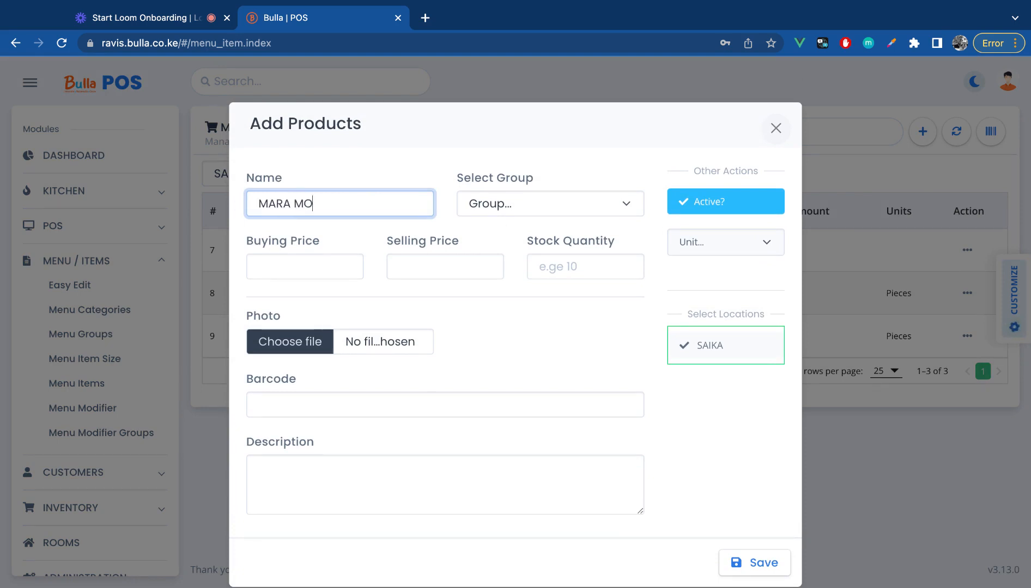
click(516, 209)
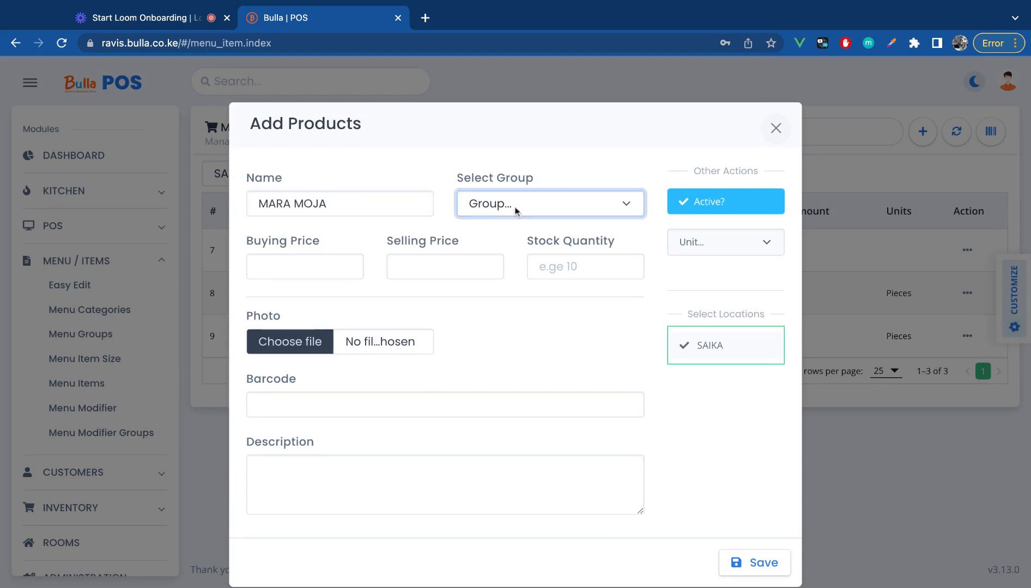
click(670, 224)
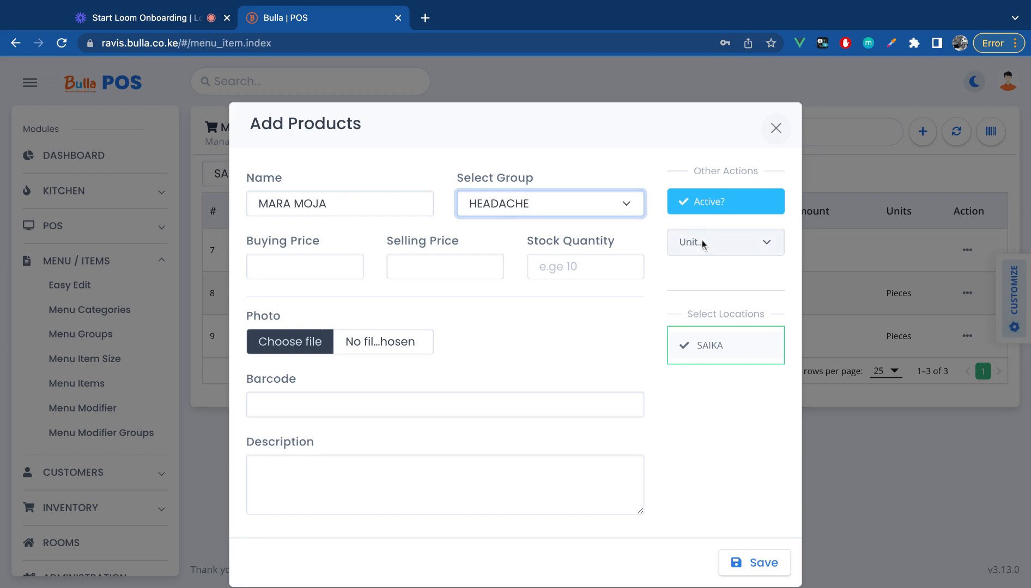
click(710, 243)
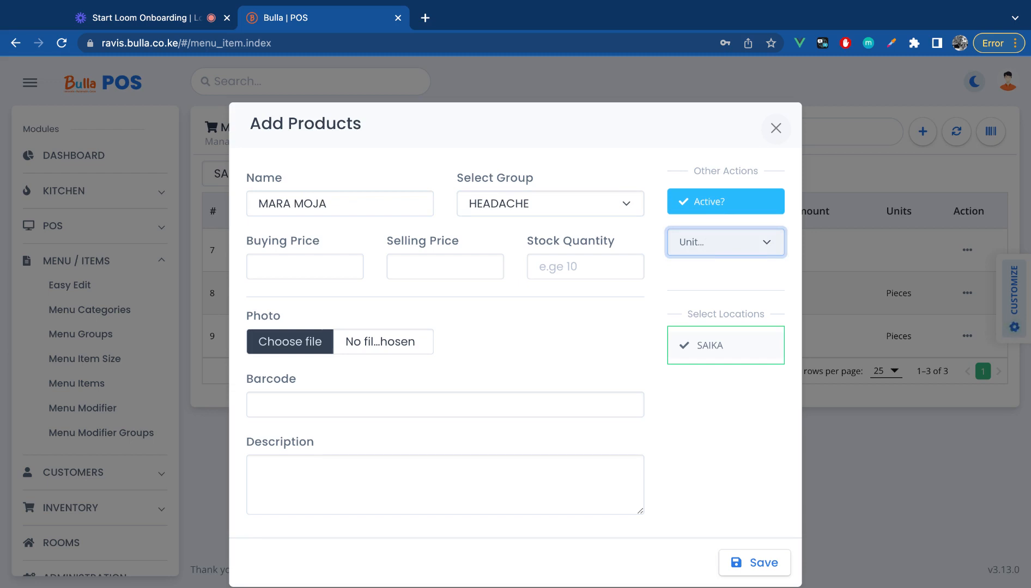
click(706, 261)
Set the new product's buying price to 5, selling price to 10 and stock quantity to 20
click(335, 267)
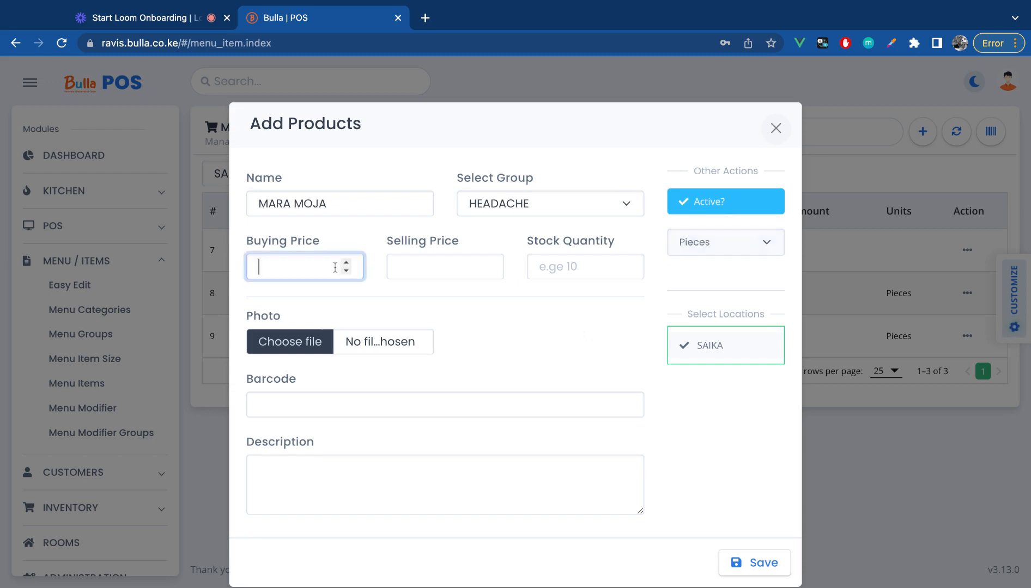
text(5)
click(429, 268)
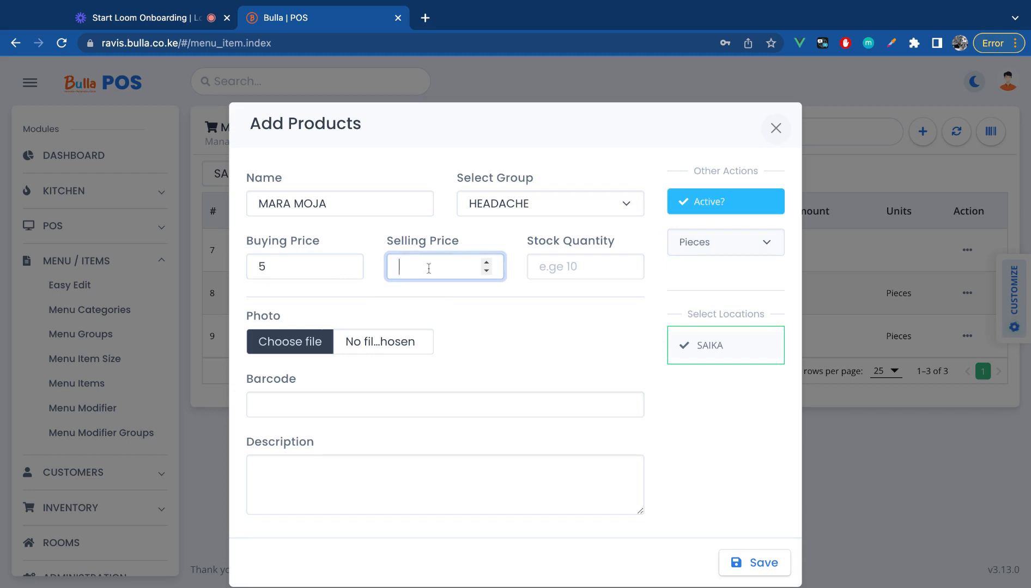
text(10)
click(560, 271)
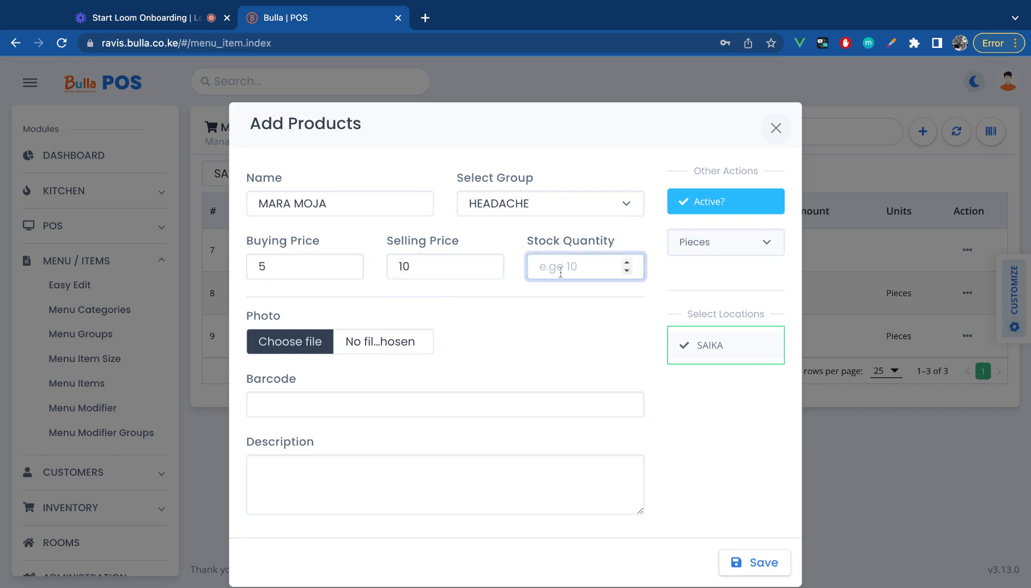
text(20)
click(330, 399)
text(12134345)
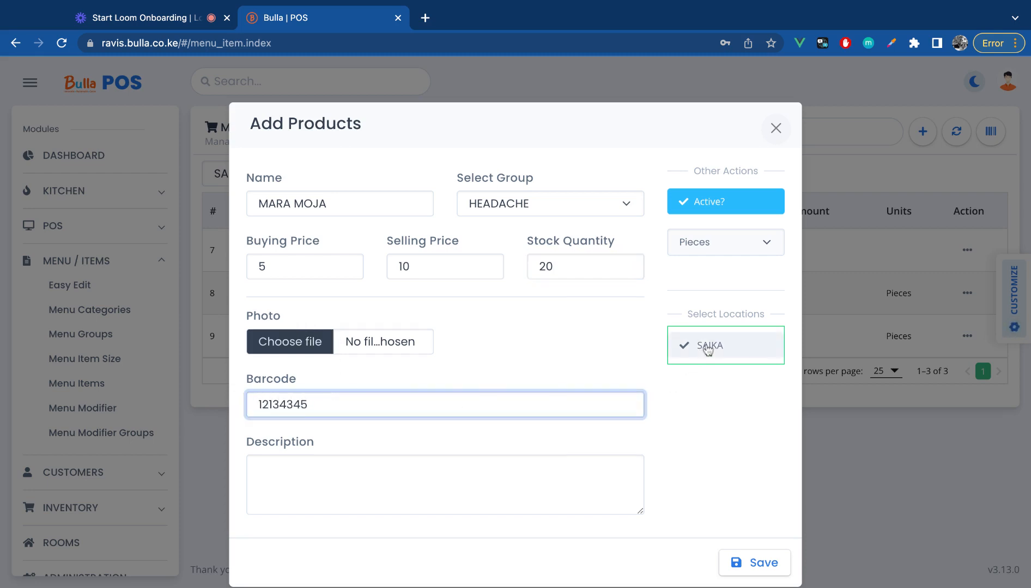
text(434)
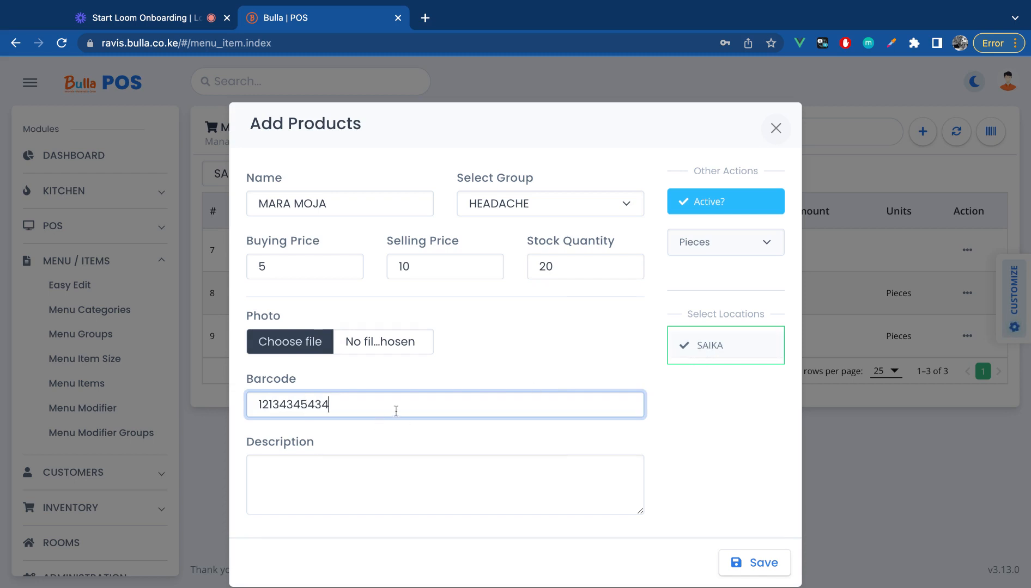
text(3)
click(729, 356)
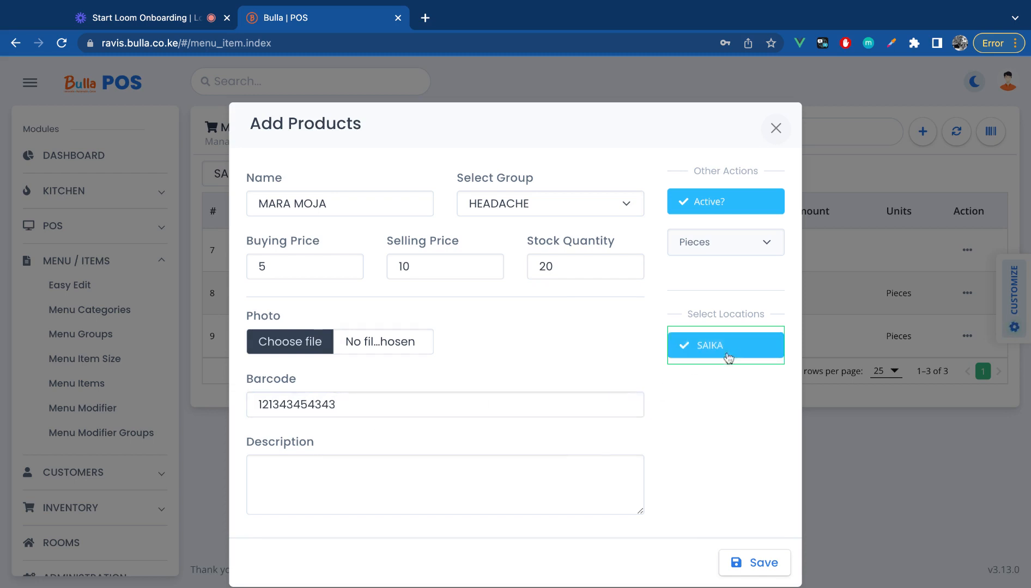
scroll(715, 426, down, 1)
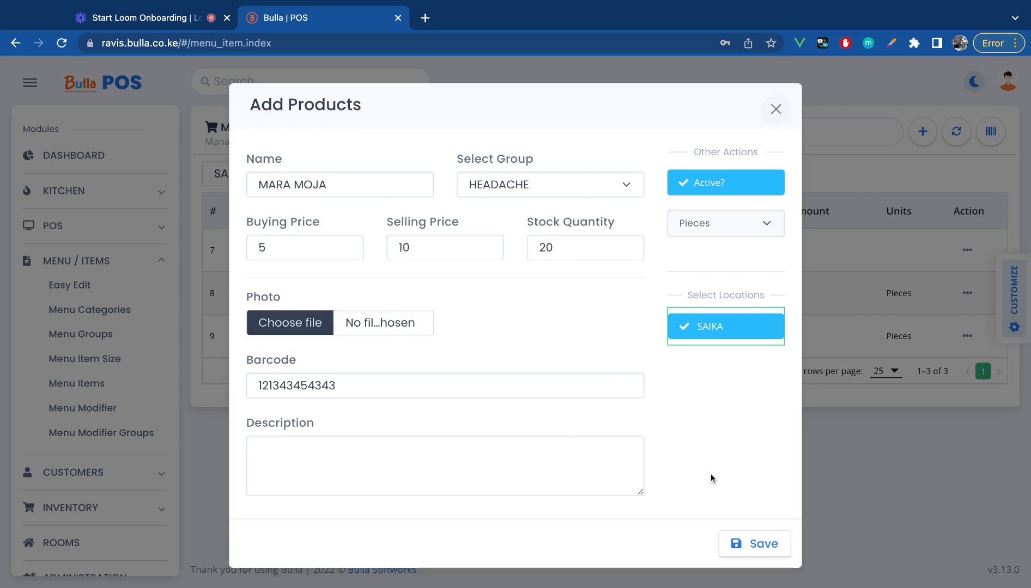
click(758, 549)
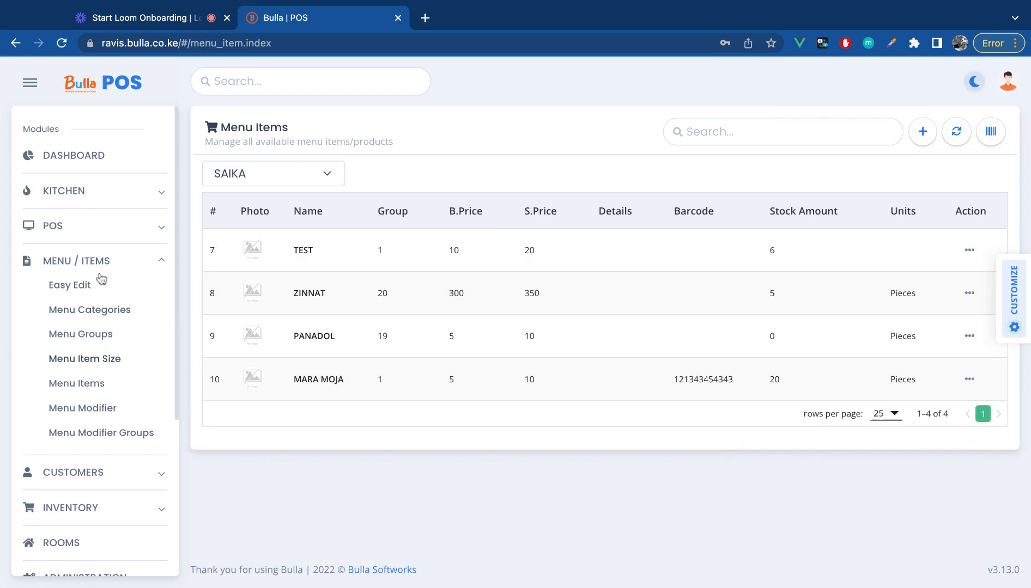
Add MARA MOJA to the cart from the SAIKA products in the POS
click(64, 231)
click(69, 276)
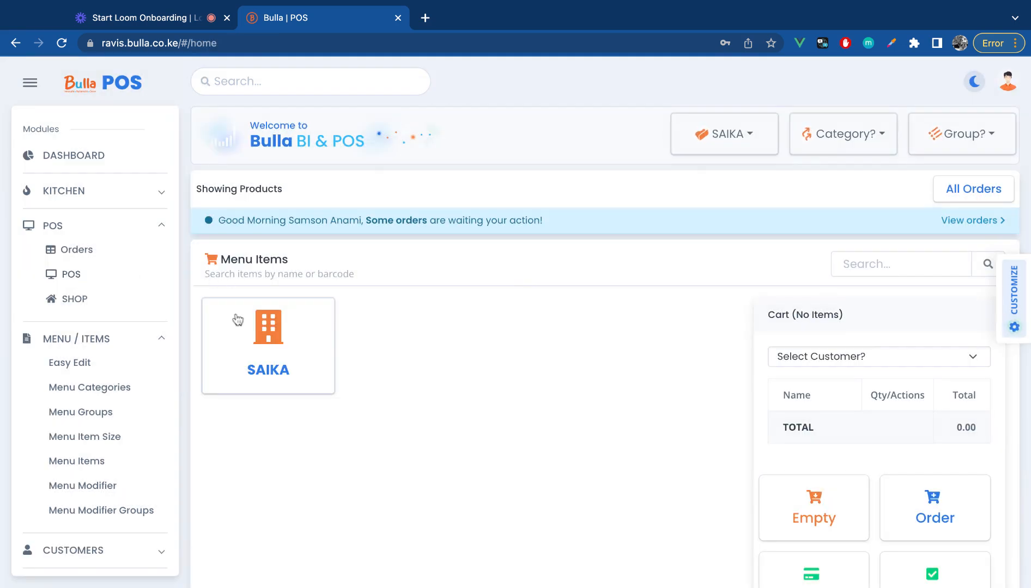
click(244, 338)
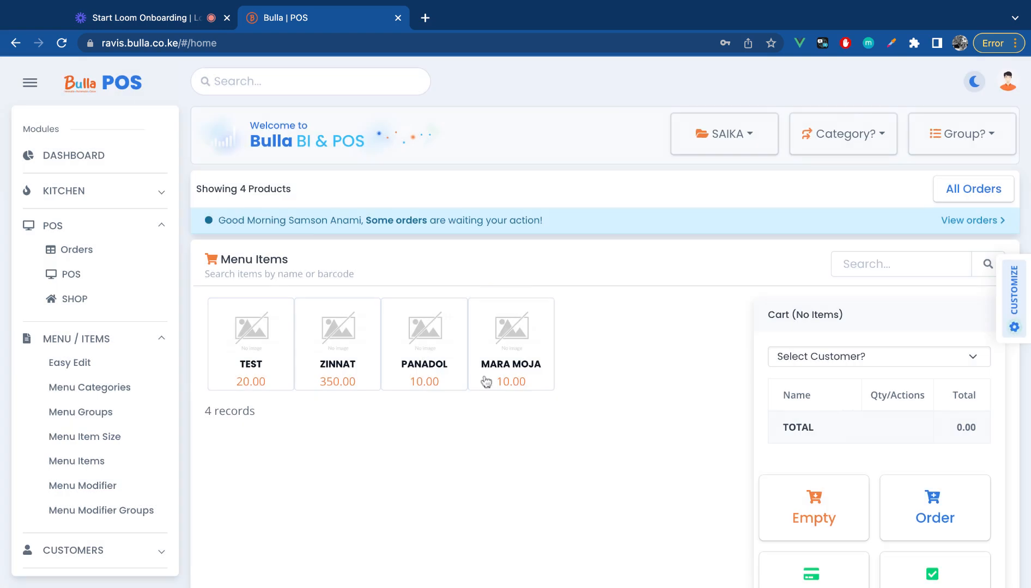
click(537, 342)
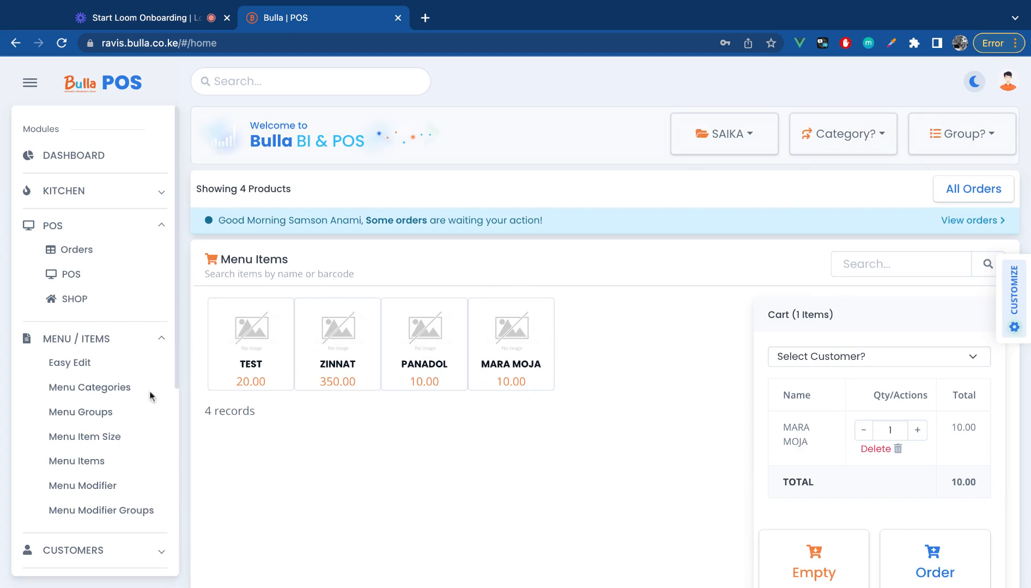
Check the POS location and category filters, and make the PAIN KILLERS menu category available at the SAIKA location
click(757, 145)
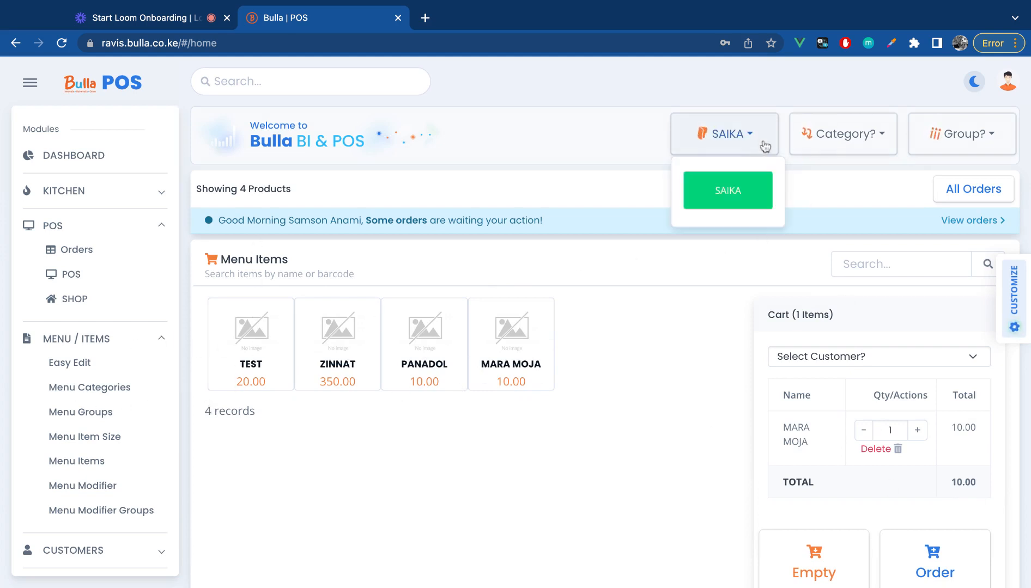
click(846, 144)
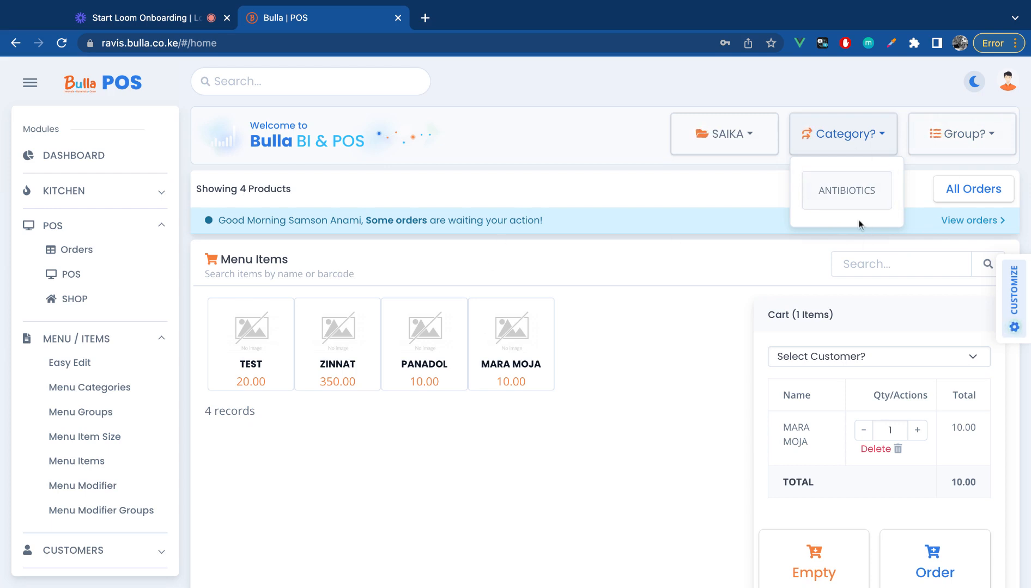
click(87, 389)
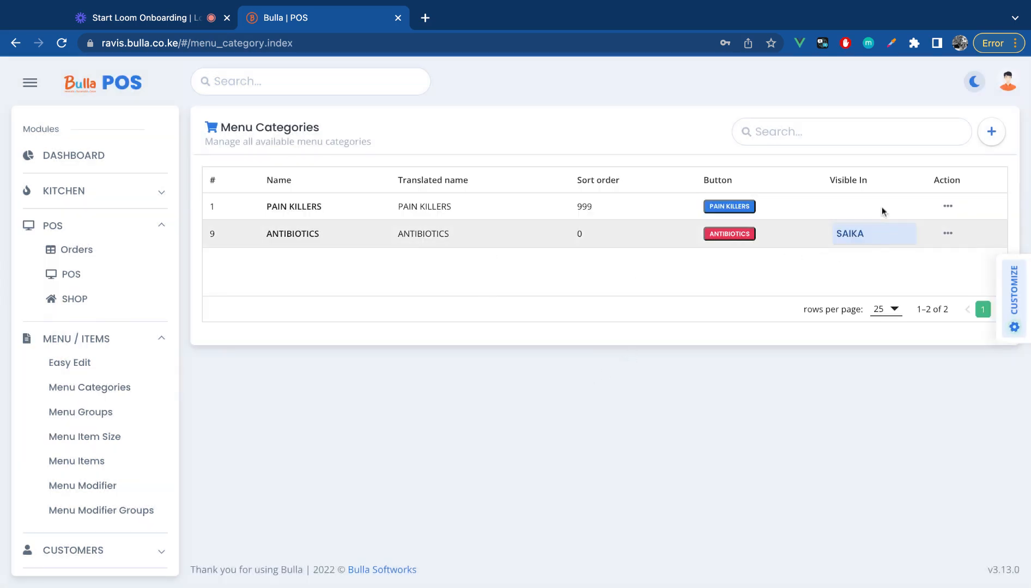
click(948, 207)
click(909, 238)
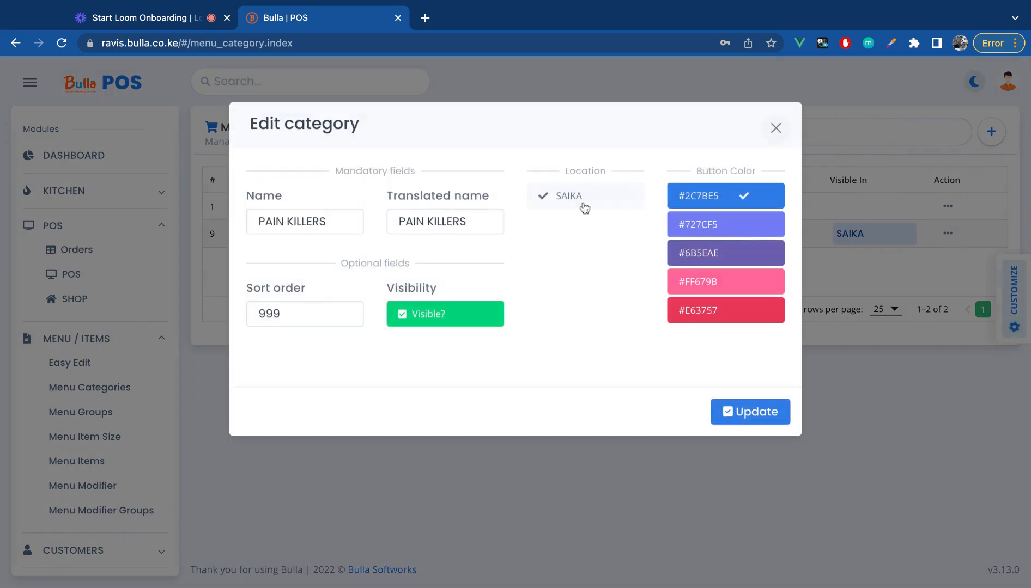
click(585, 206)
click(741, 404)
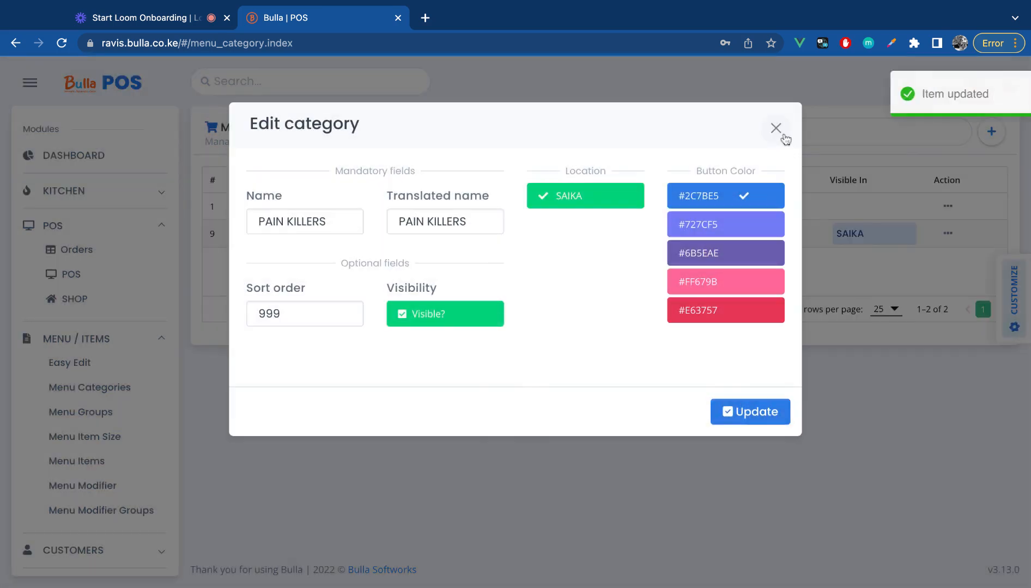
click(776, 129)
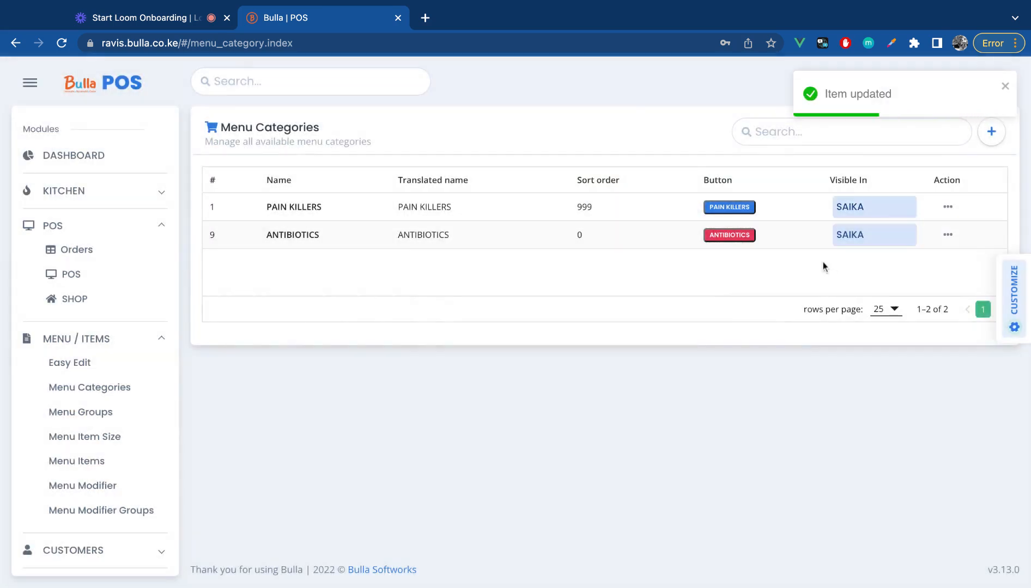
Start a new menu category with TEST as name and translated name, sort order 1 and location SAIKA
click(991, 140)
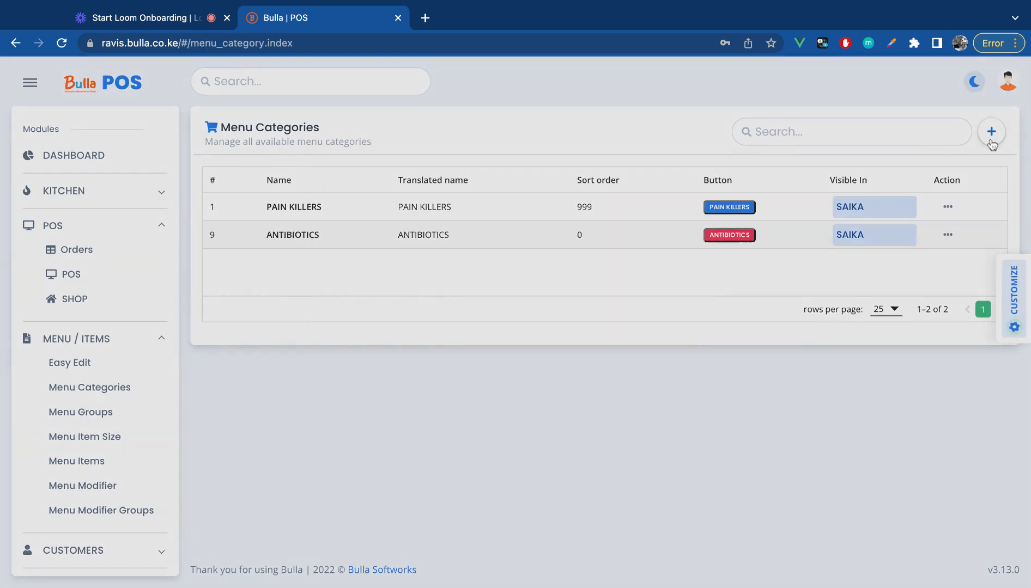
click(304, 215)
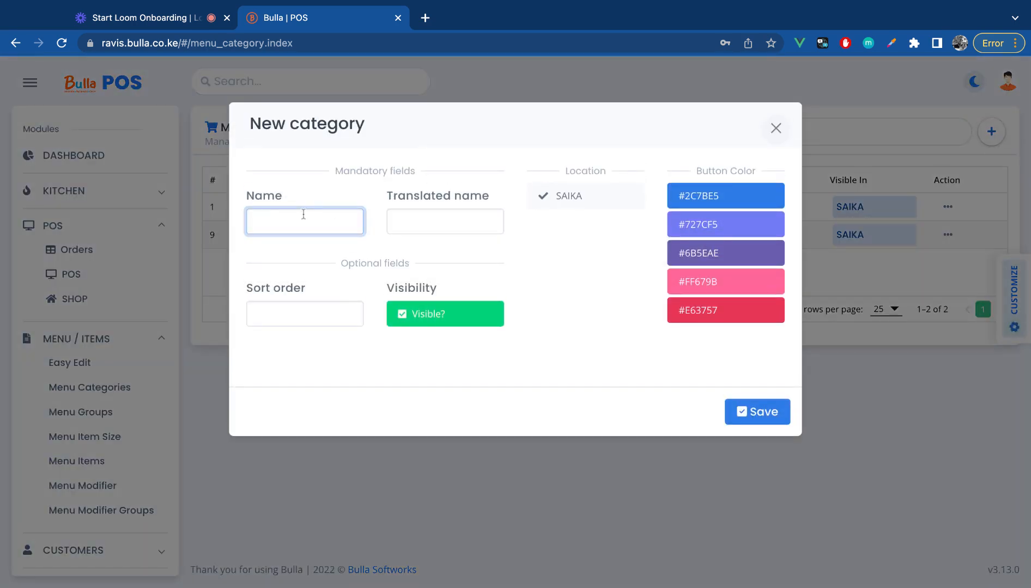
text(TEST)
key(Tab)
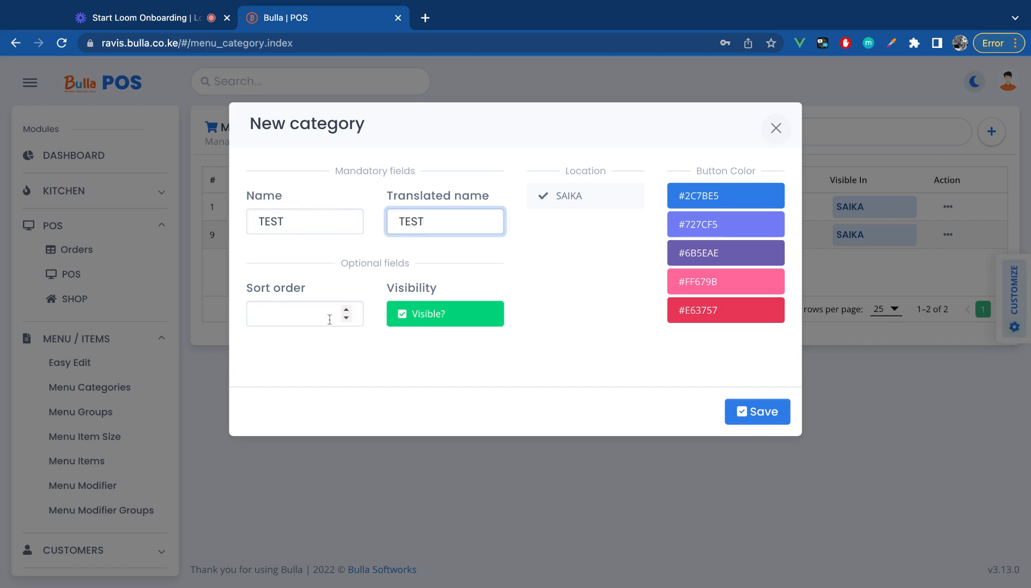
click(302, 317)
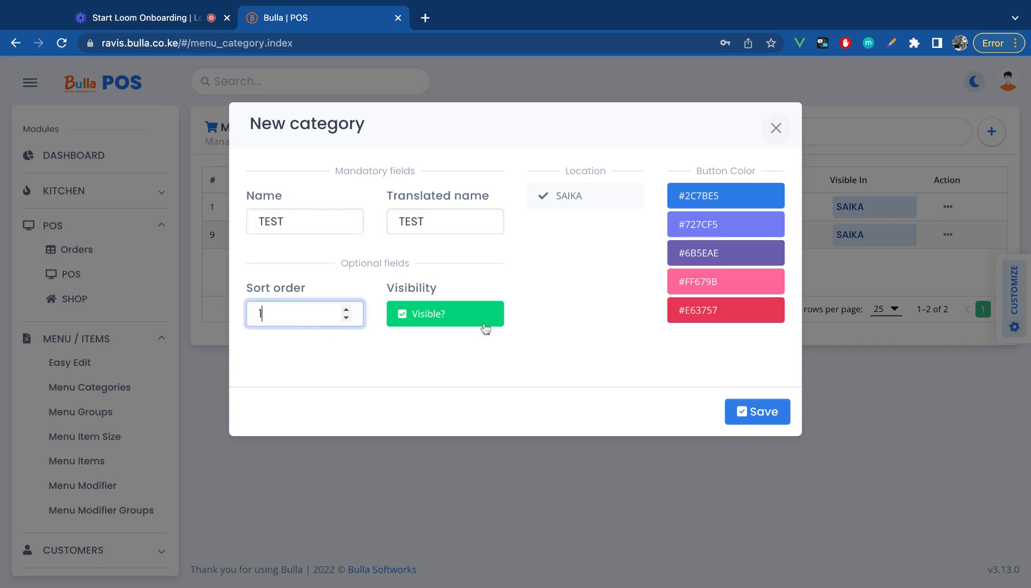
click(580, 200)
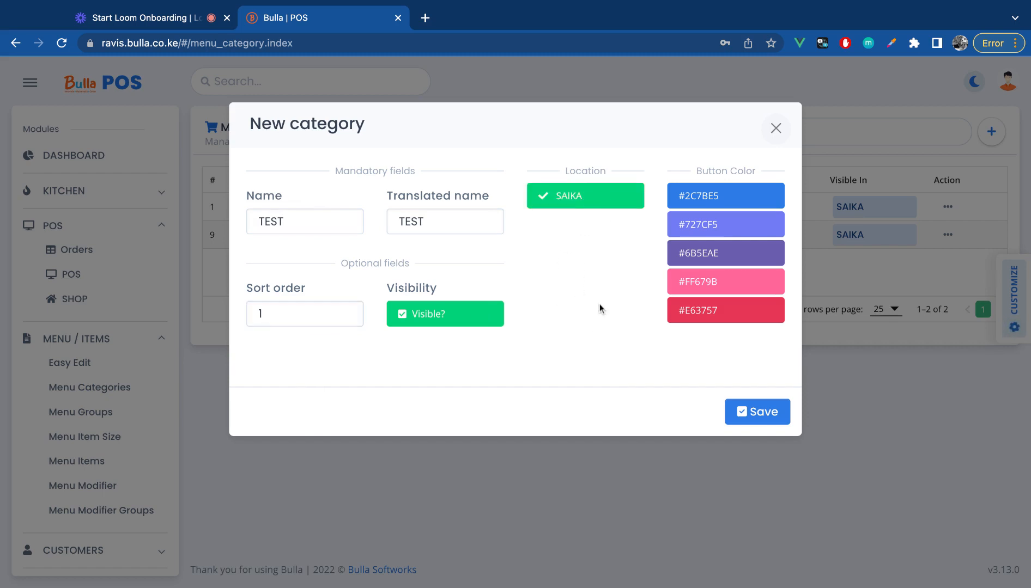
Set the TEST category's sort order to 999 and button color to #6B5EAE, and save the category
click(283, 316)
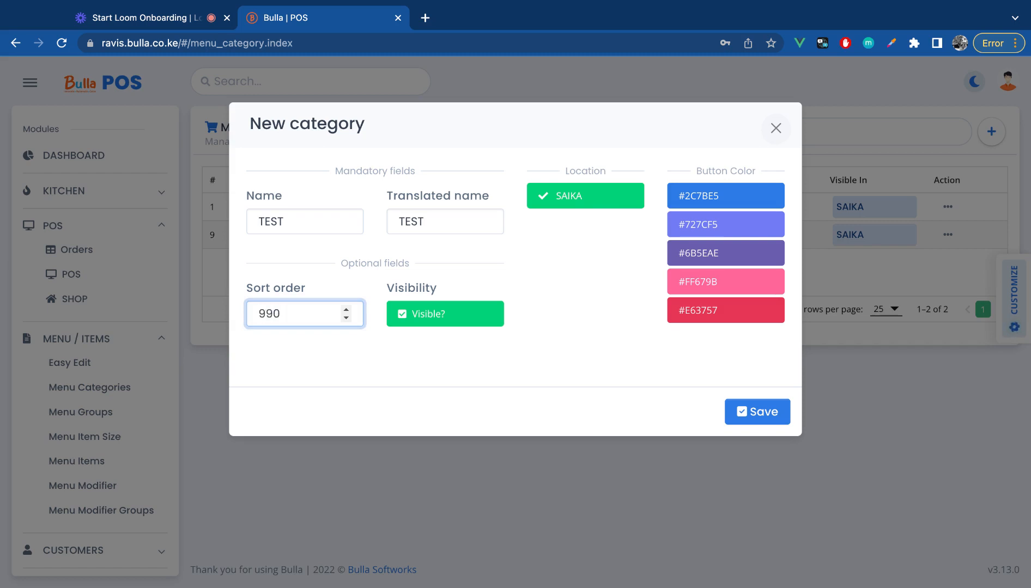
click(753, 265)
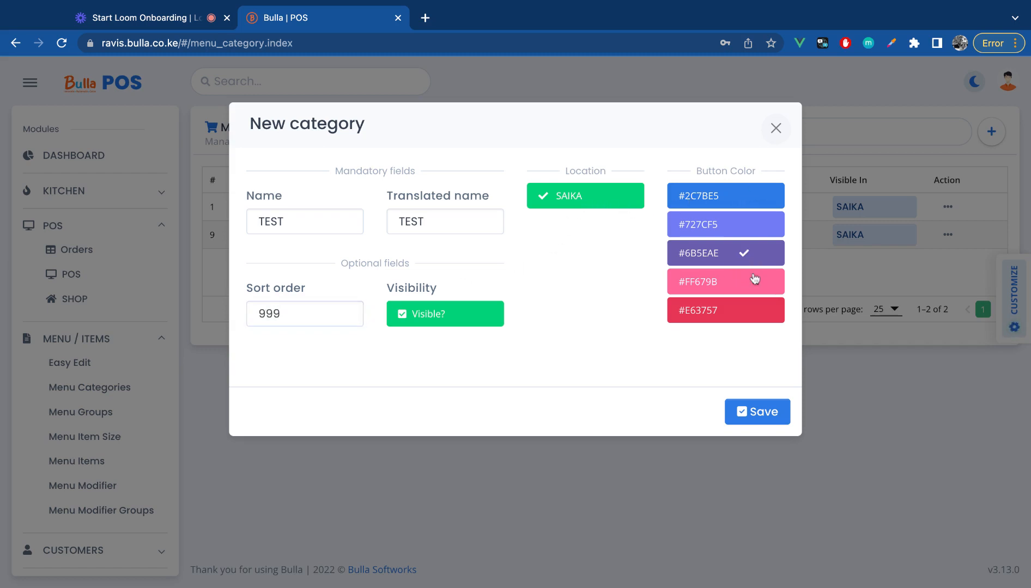
click(758, 414)
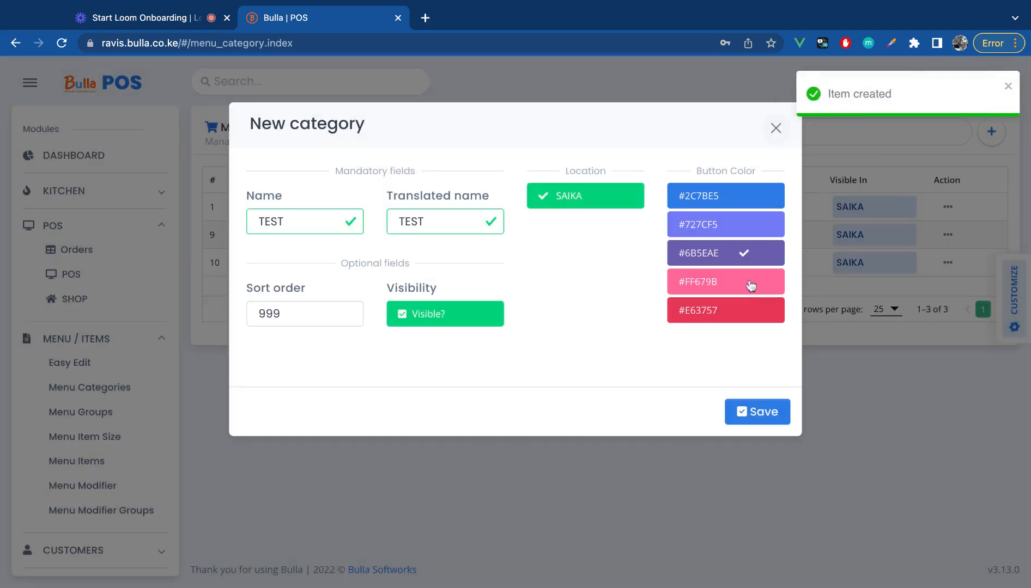
click(776, 129)
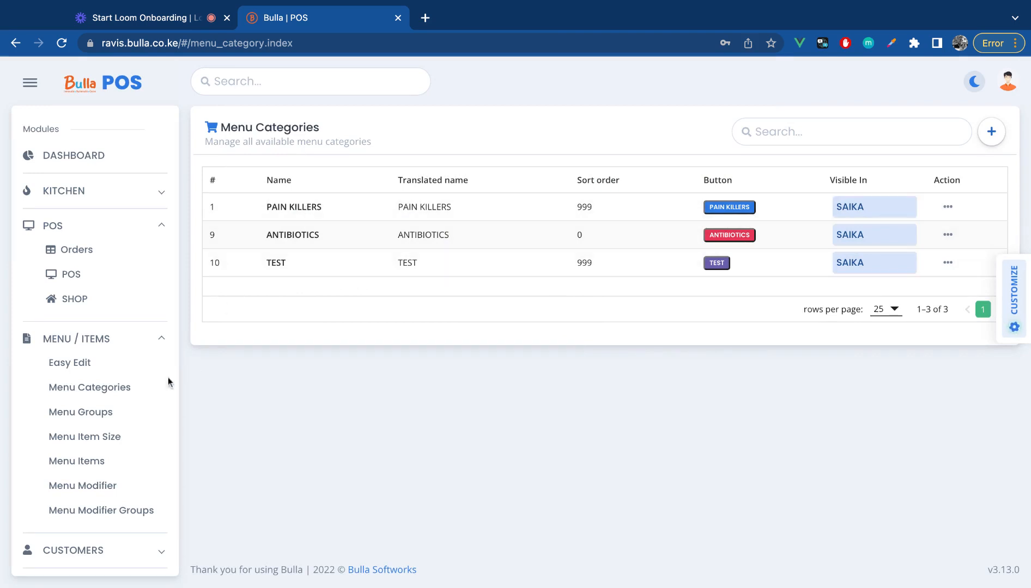
Try to save a new menu group assigned to the TEST category, with the name, translated name and sort order left blank
click(85, 416)
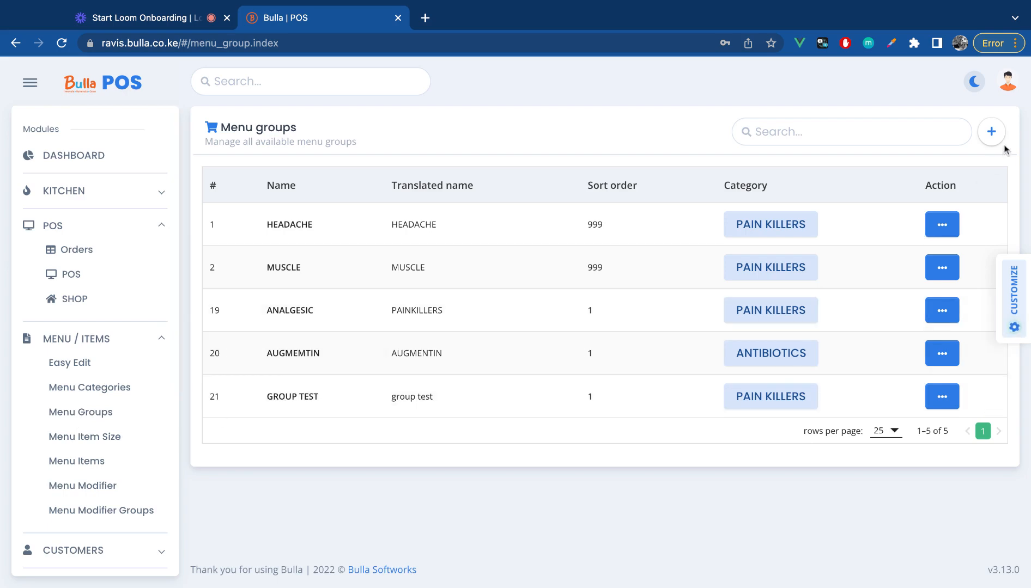
click(991, 132)
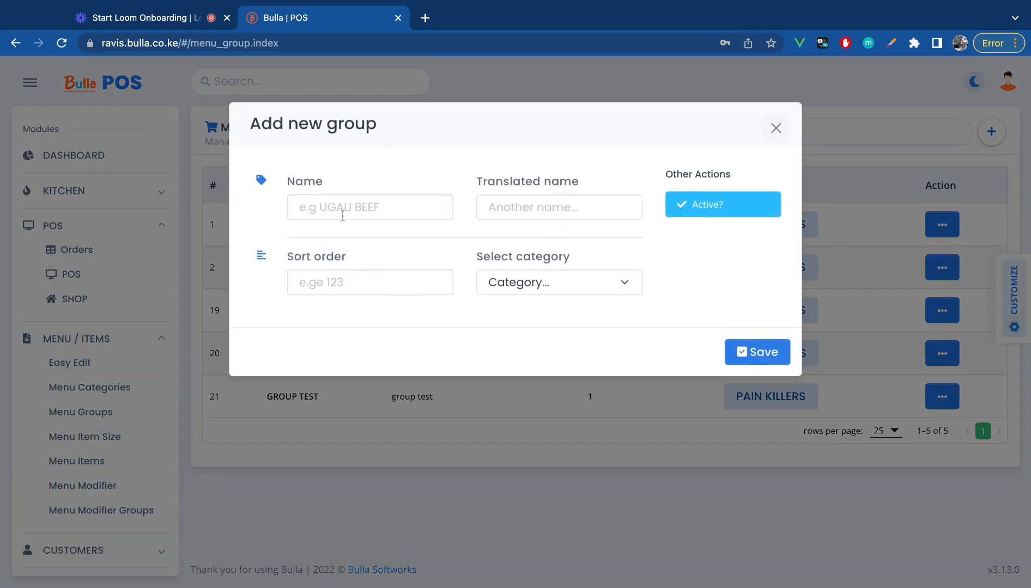
click(342, 215)
click(537, 287)
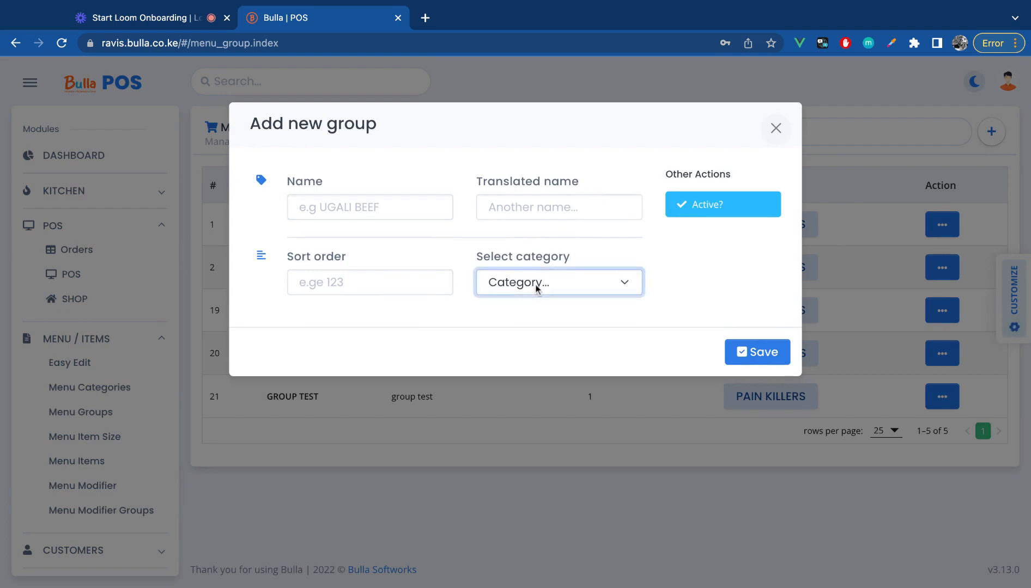
click(516, 341)
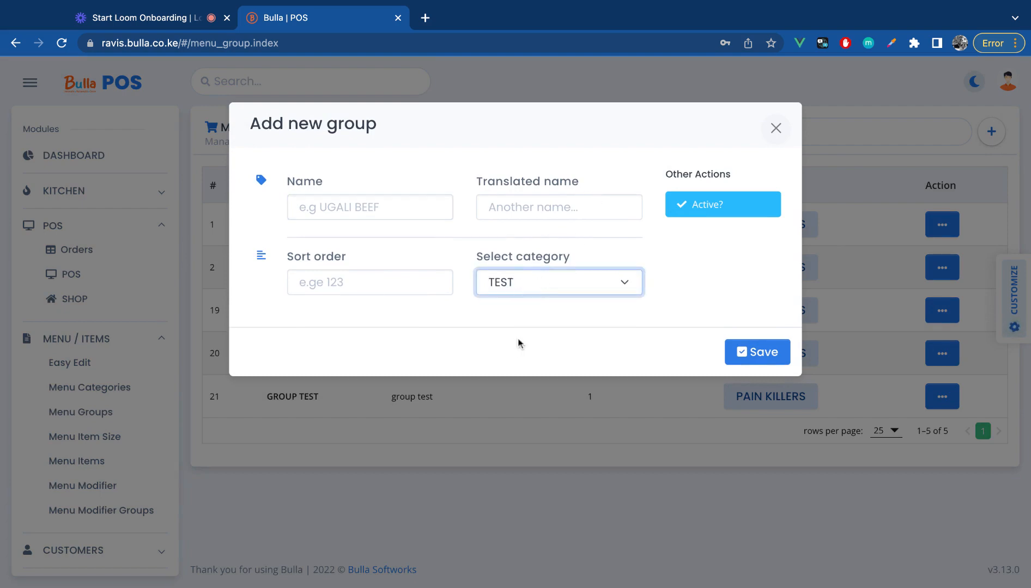
click(763, 353)
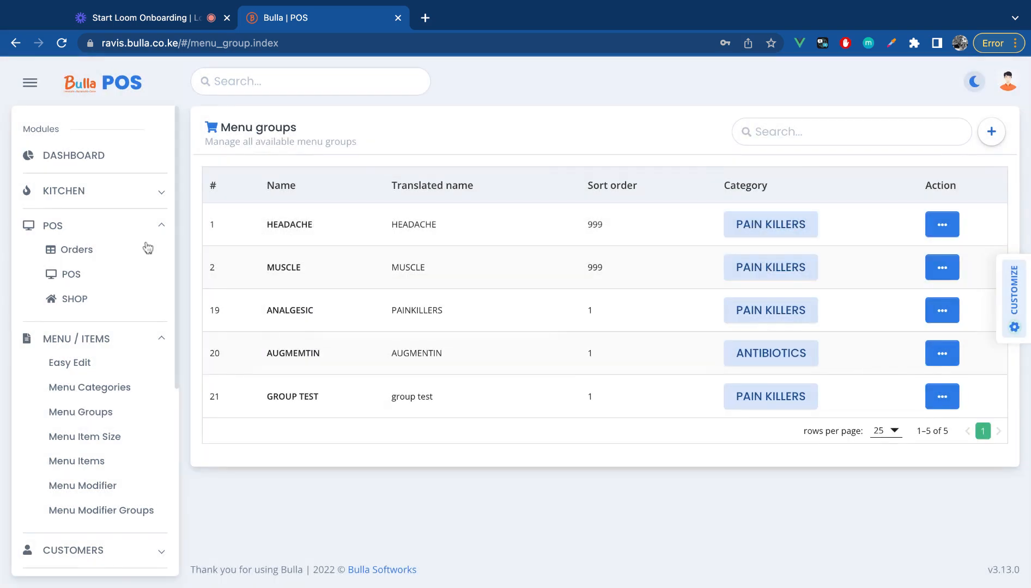
Show the SAIKA products in the POS, filter them by the TEST category, and reload the page
click(71, 274)
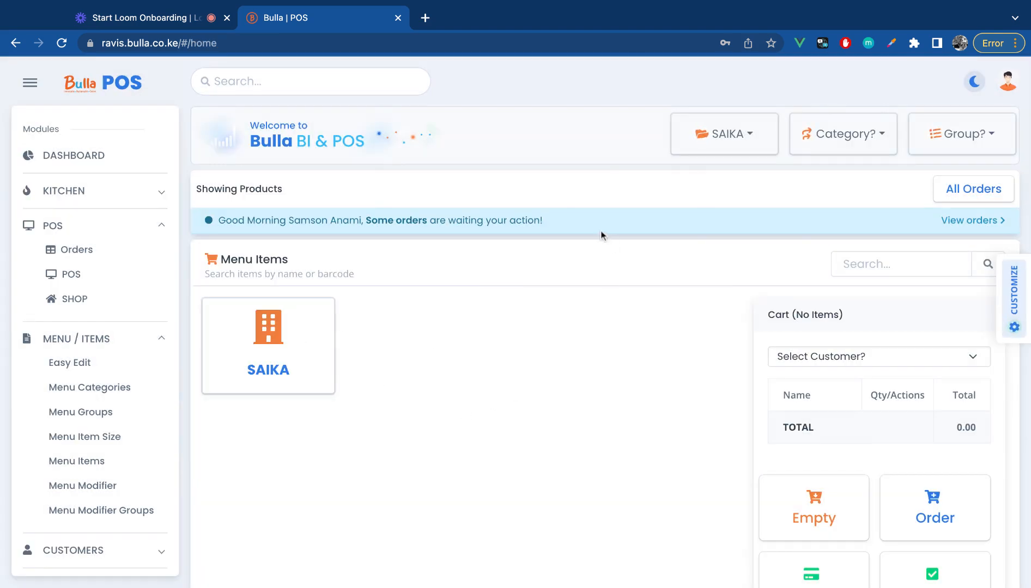
click(268, 332)
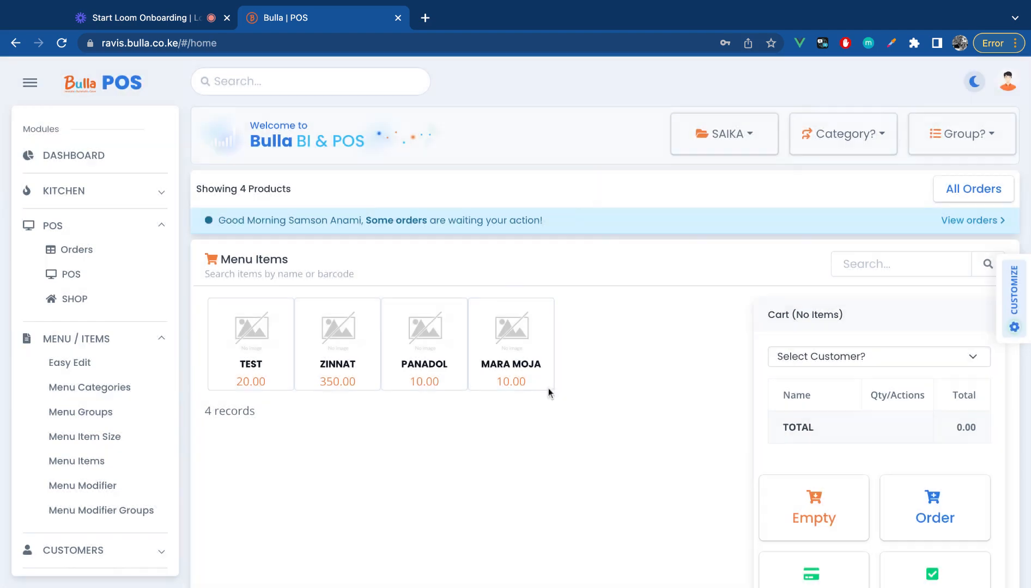
click(850, 135)
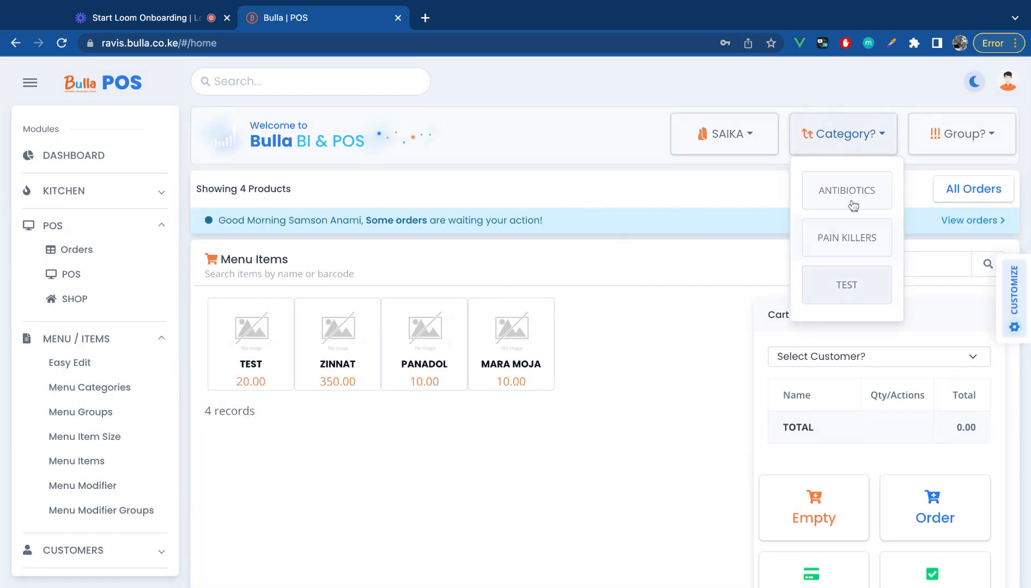
click(848, 282)
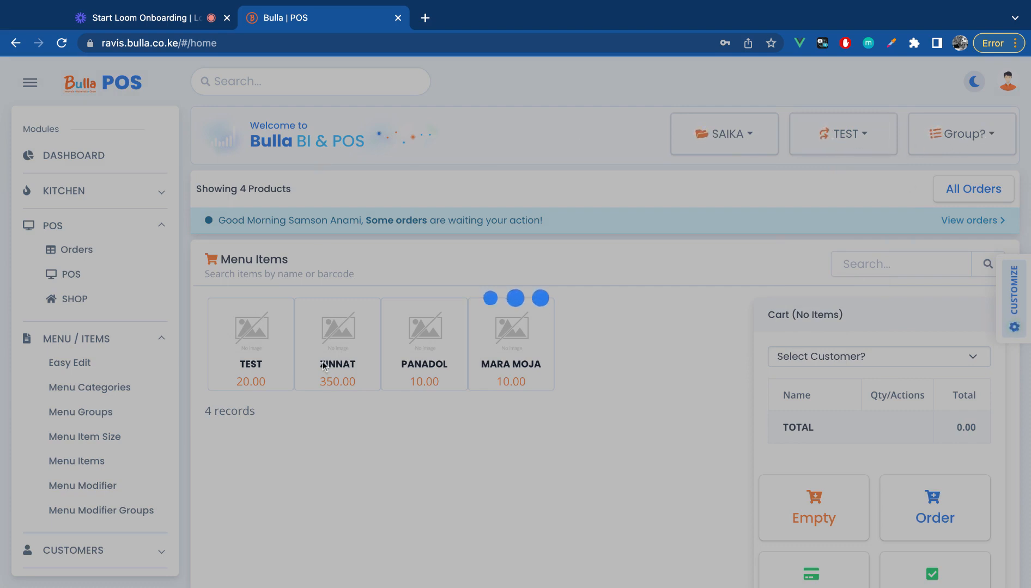
click(62, 51)
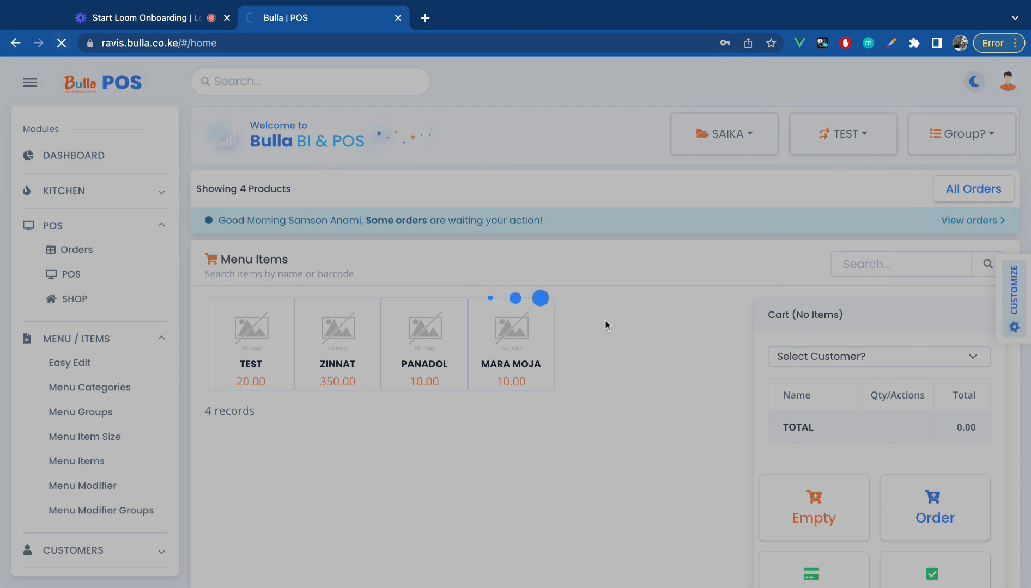